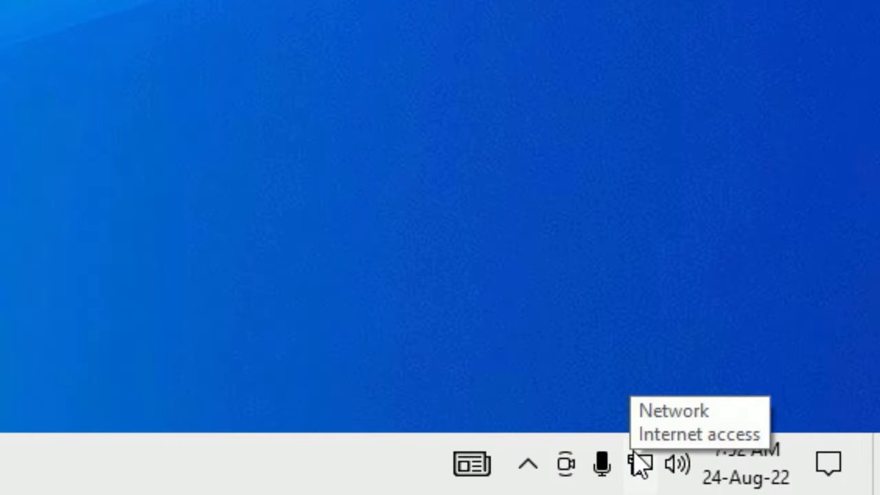
Start Windows Network Diagnostics from the tray network icon and troubleshoot All network adapters.
right_click(640, 465)
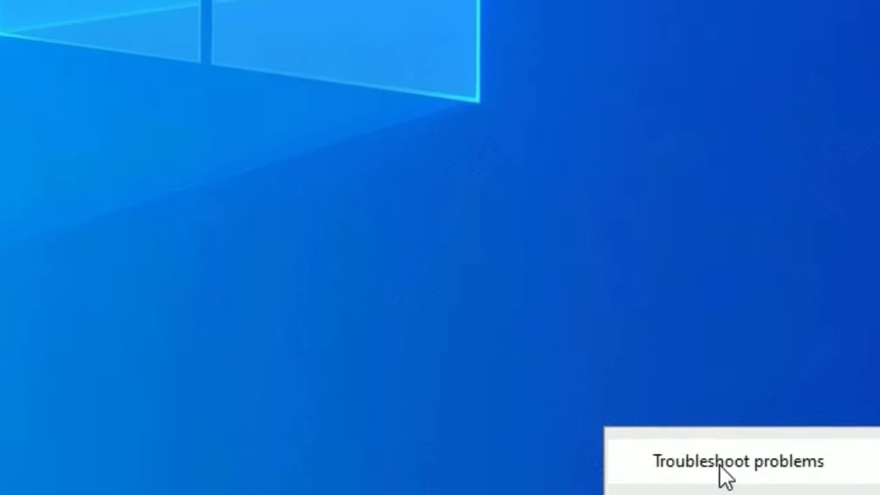
left_click(724, 475)
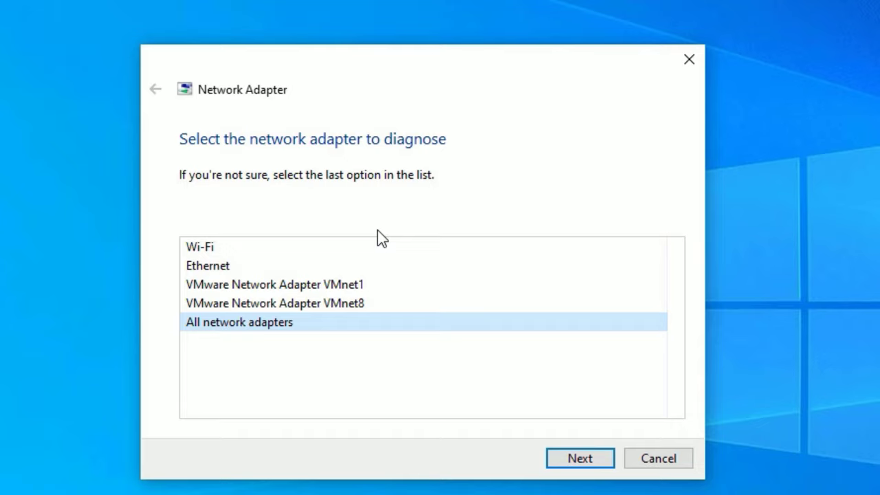
left_click(578, 457)
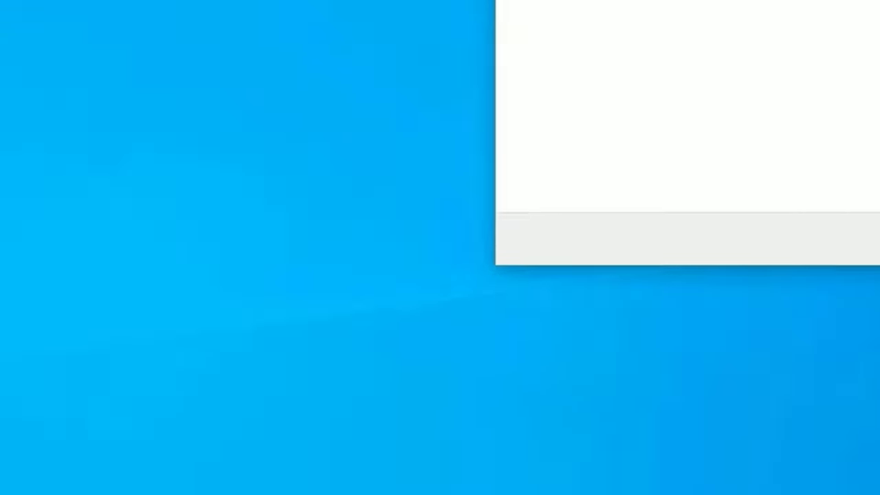
Open Command Prompt through a 'cmd' taskbar search.
left_click(295, 440)
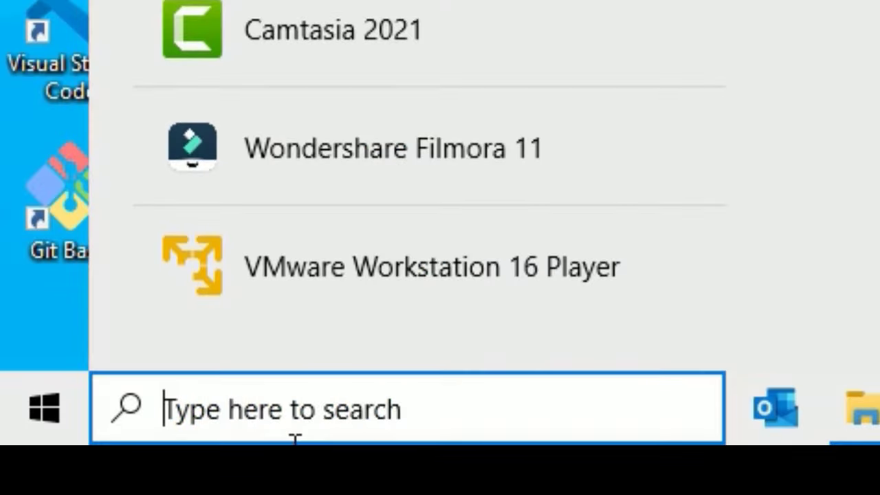
type("cmd")
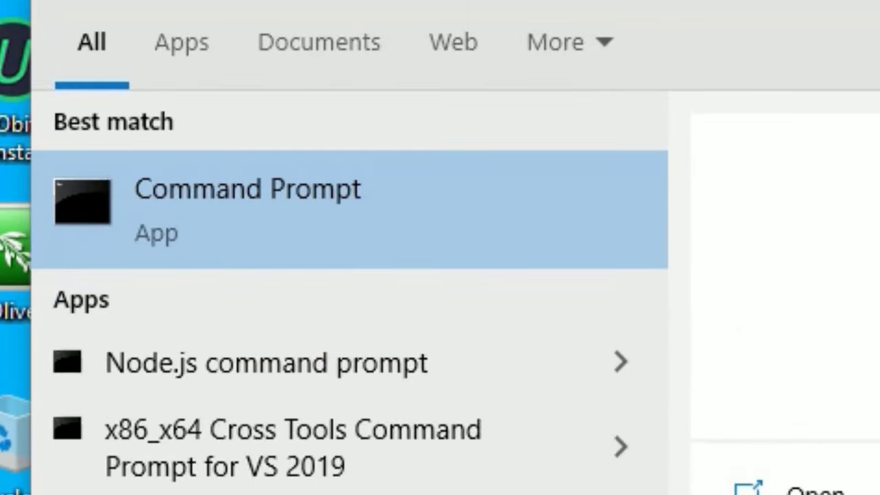
key("Return")
left_click(443, 284)
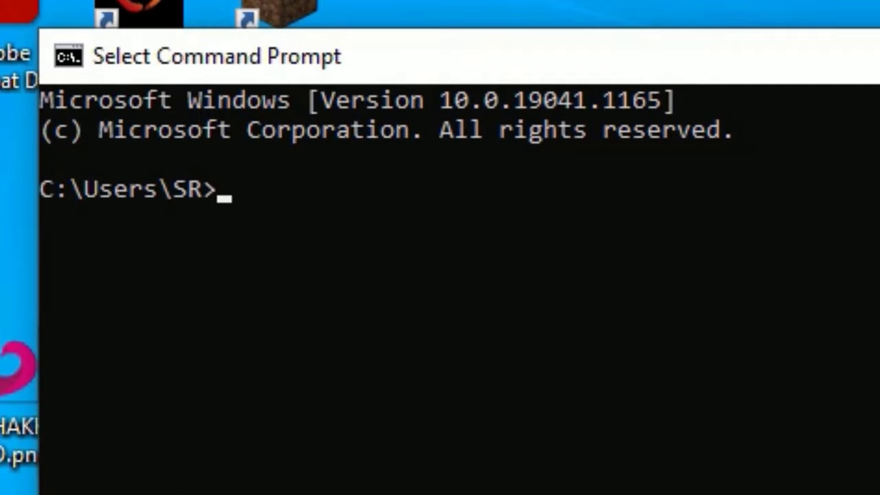
Run netsh int ip reset c:/resetlog.txt, then start typing ipconfig /flushdns.
type("netsh")
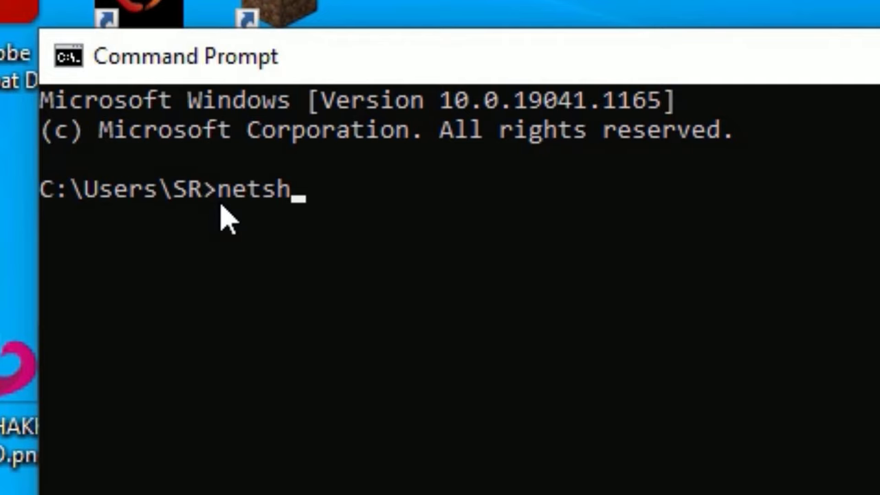
type(" int ip reset")
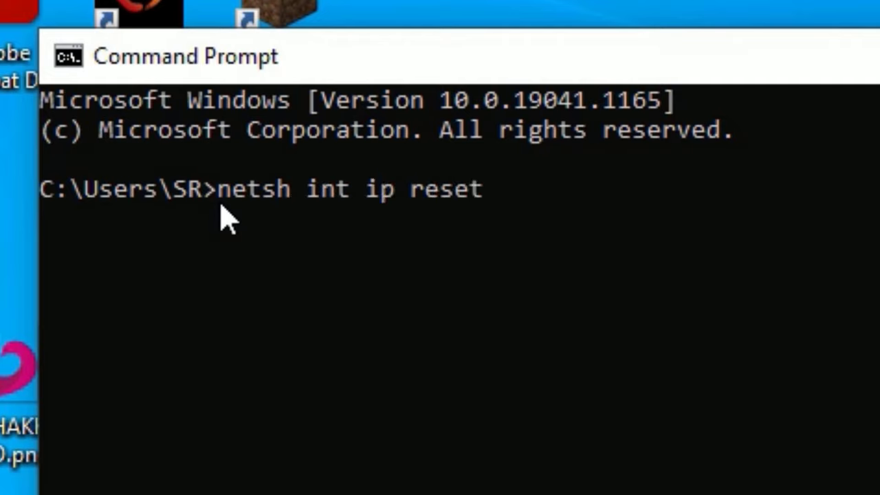
type(" c:/resetl")
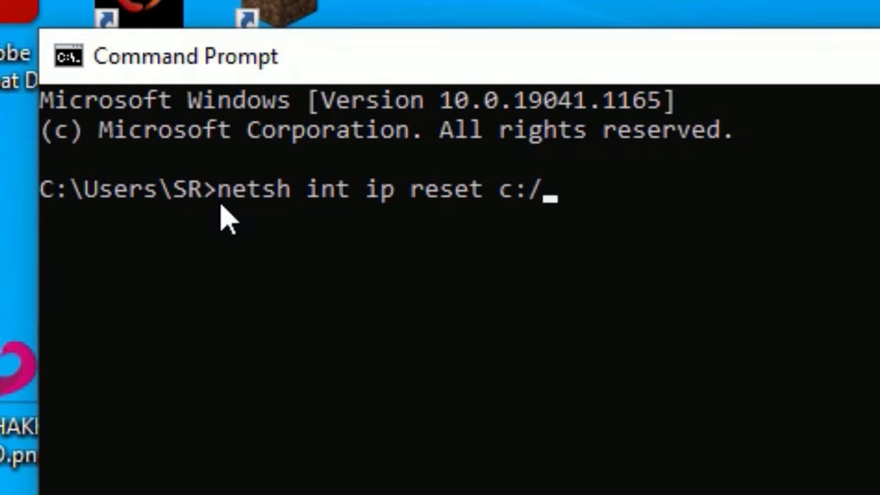
type("og.txt")
key("Return")
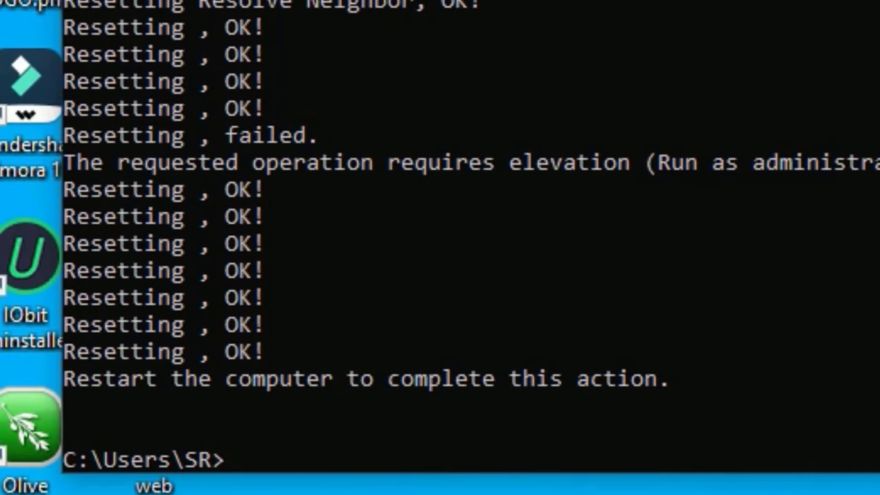
type("ipconfig /flushdns")
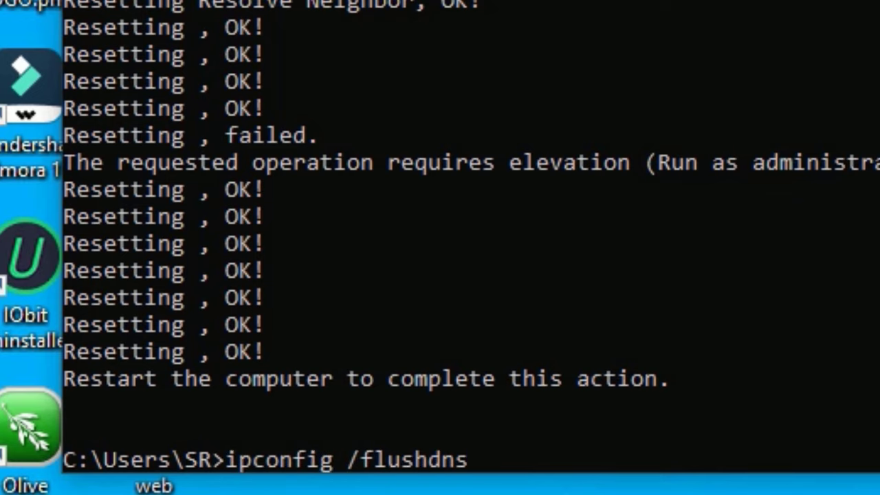
Run ipconfig /flushdns, /release and /renew, then netsh winsock reset, which fails without elevation.
key("Return")
type("ip")
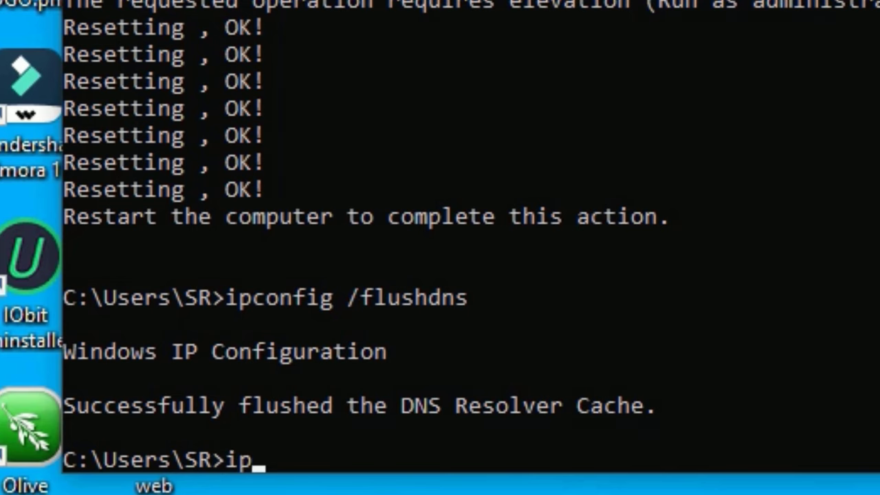
type("config /release")
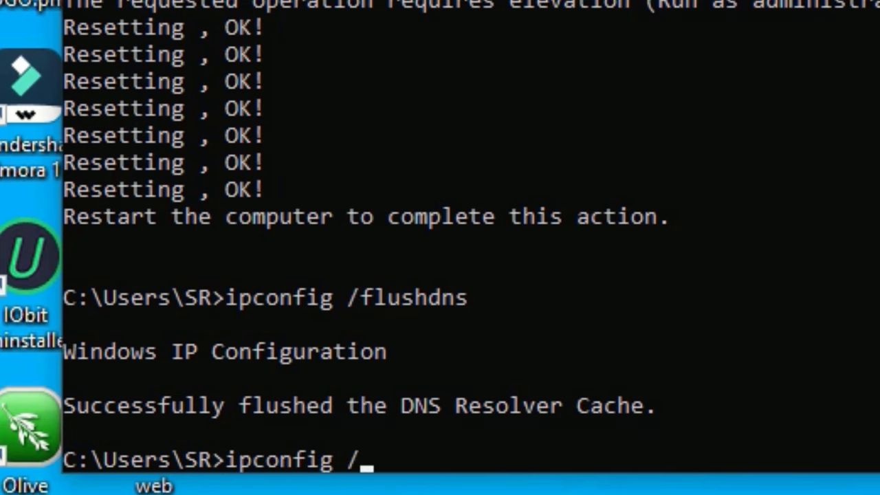
key("Return")
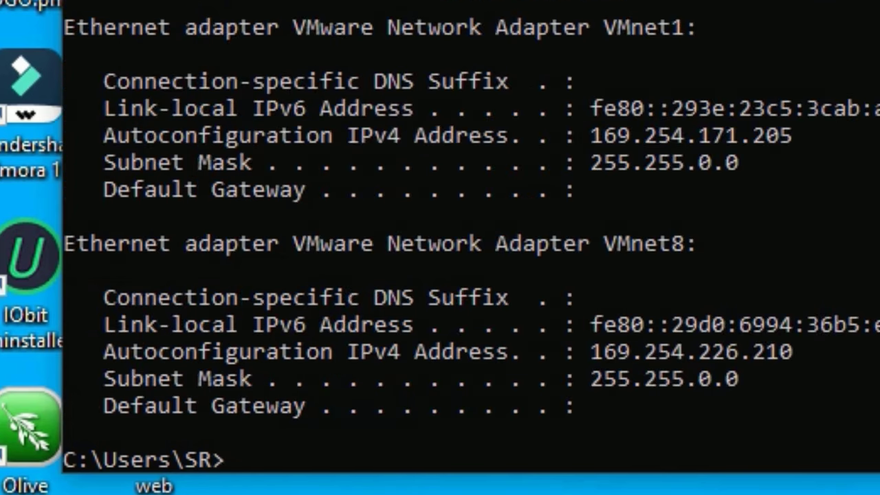
type("ipconfig")
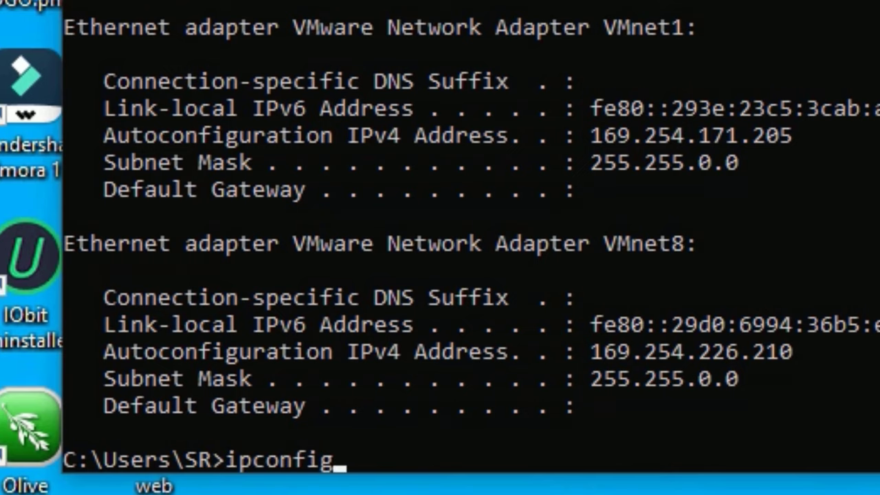
type(" /renew")
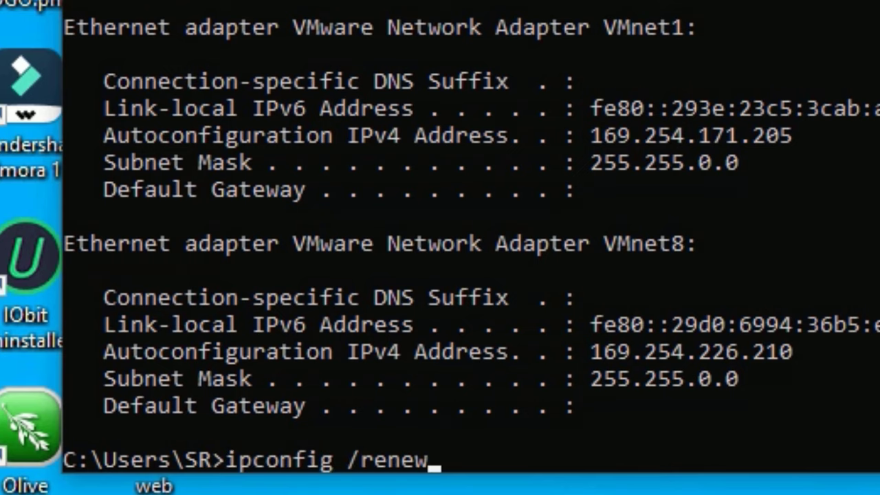
key("Return")
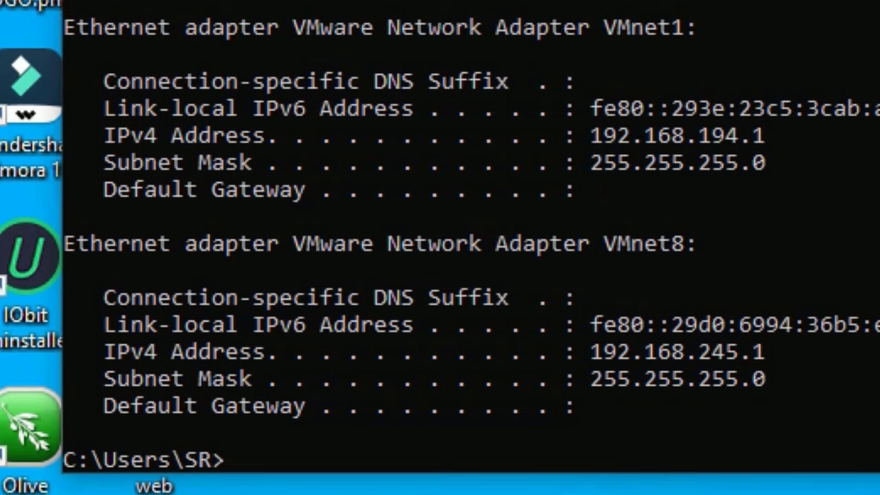
type("netsh winsock re")
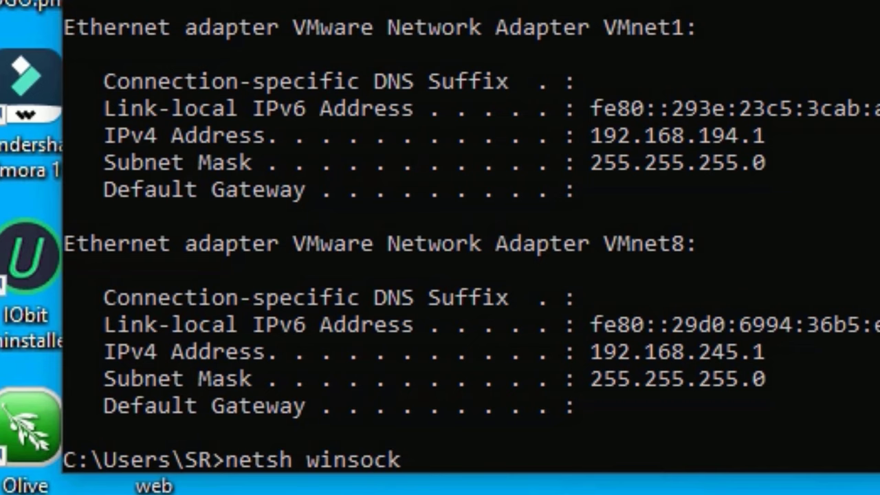
type("set")
key("Return")
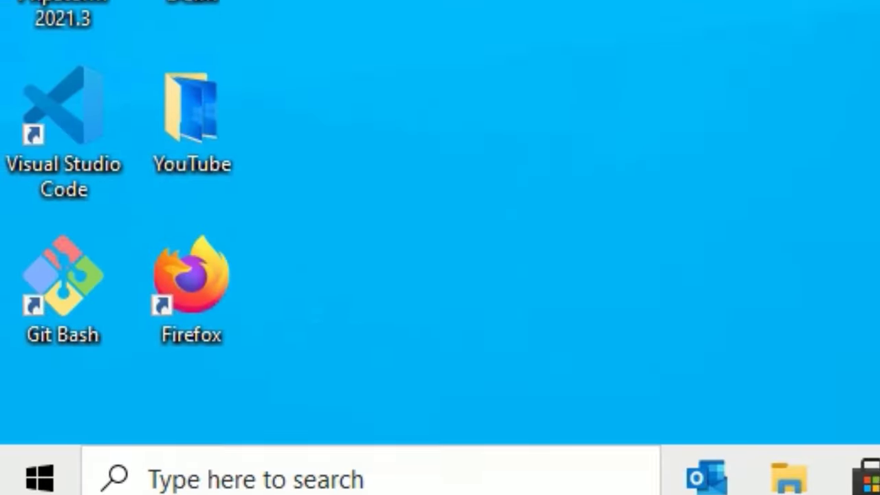
Run netsh winsock reset in a Command Prompt launched as administrator.
left_click(169, 485)
type("cm")
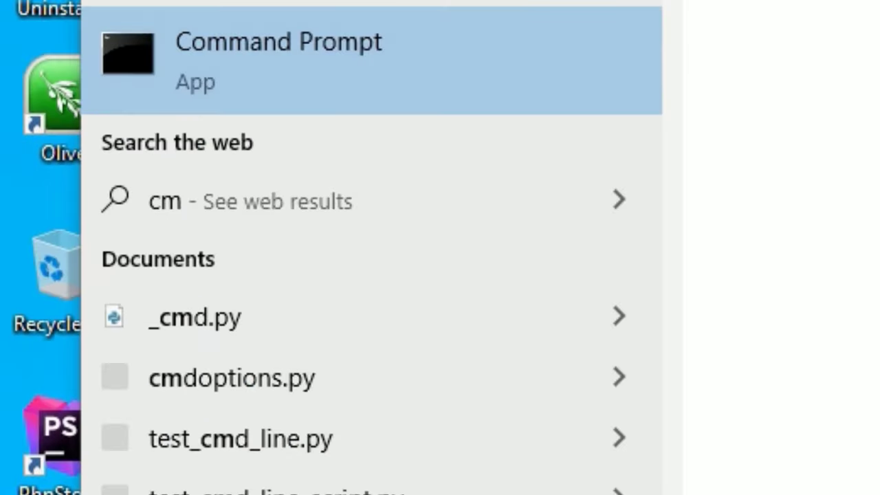
type("d")
right_click(170, 158)
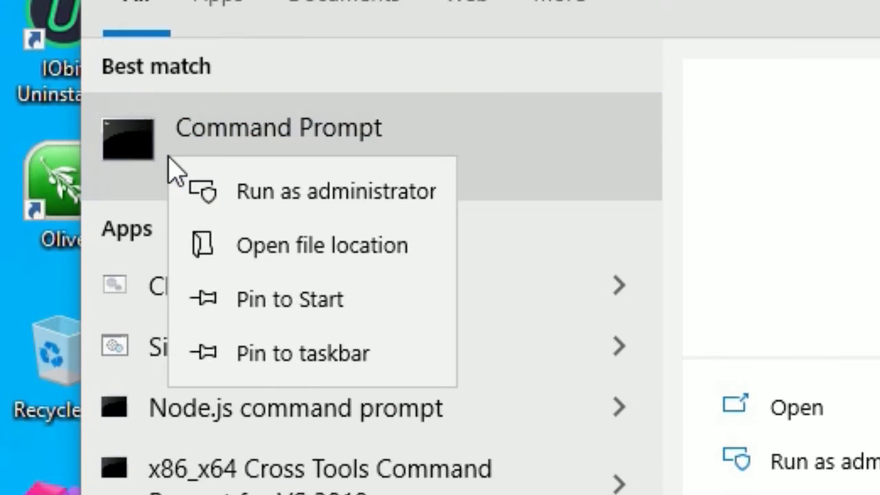
left_click(245, 198)
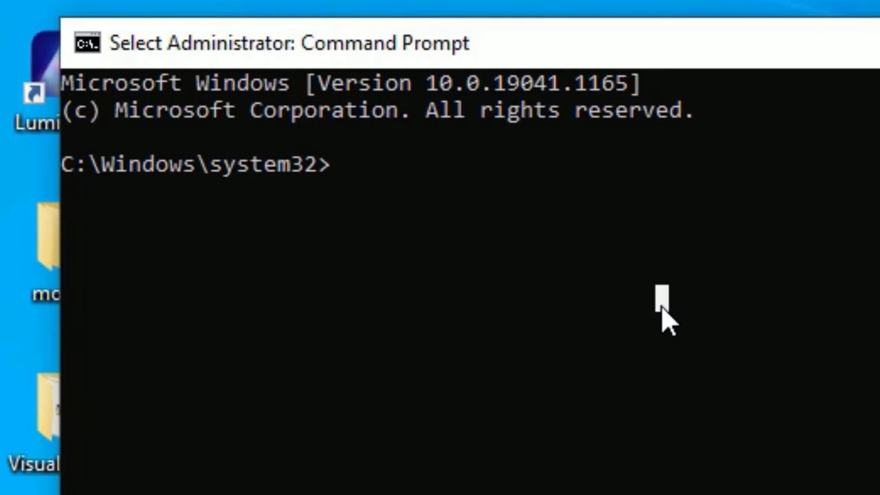
type("netsh ")
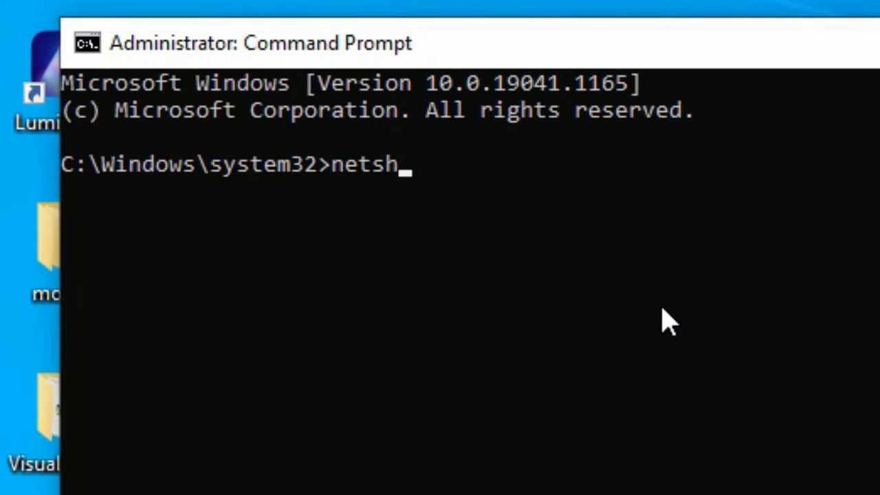
type("winsock reset")
key("Return")
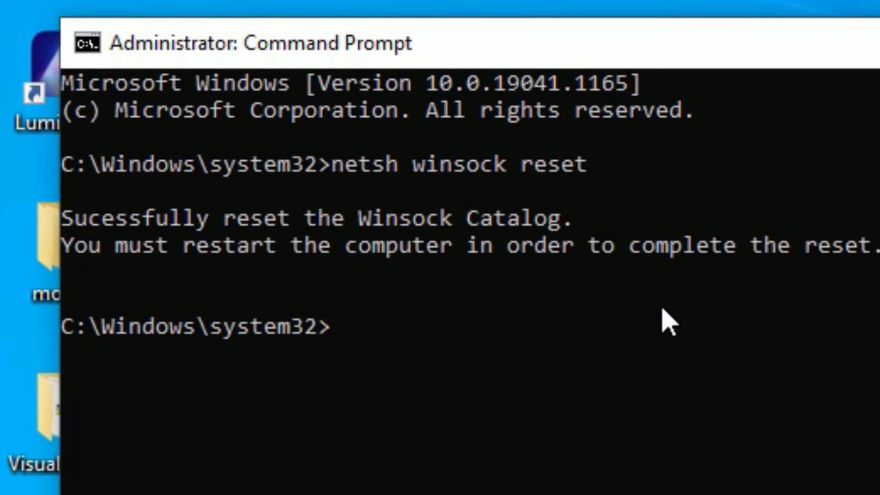
Exit the elevated console and briefly check the network status panel.
type("exit")
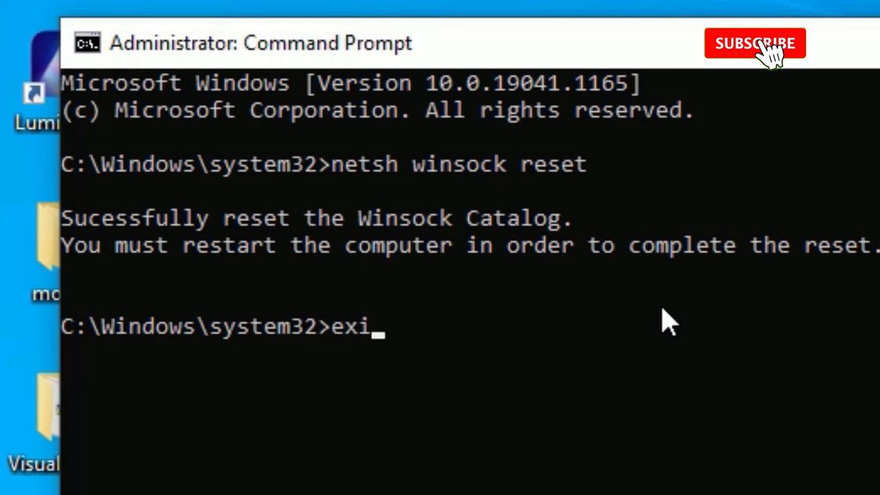
key("Return")
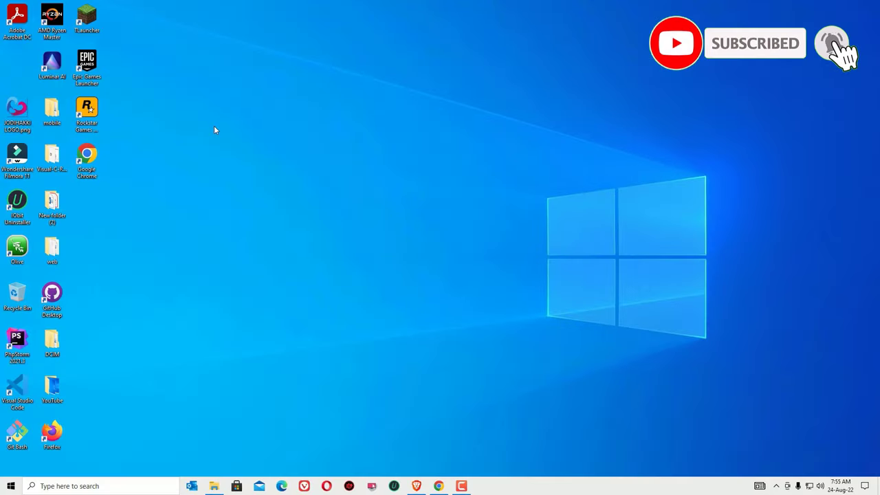
left_click(811, 490)
left_click(623, 287)
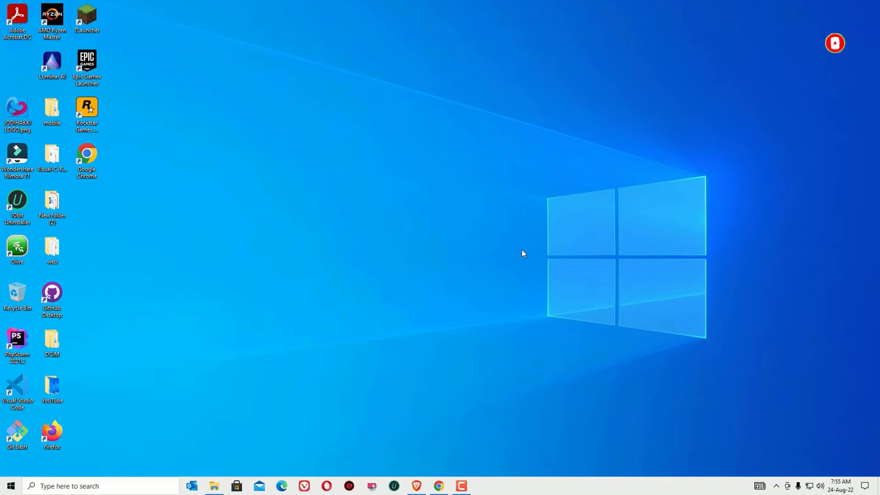
Open Device Manager through a 'dev' search.
left_click(42, 487)
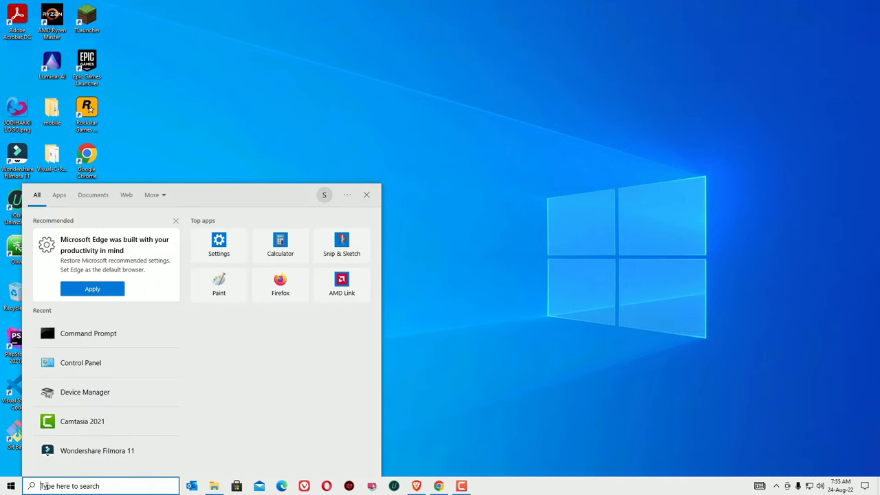
type("dev")
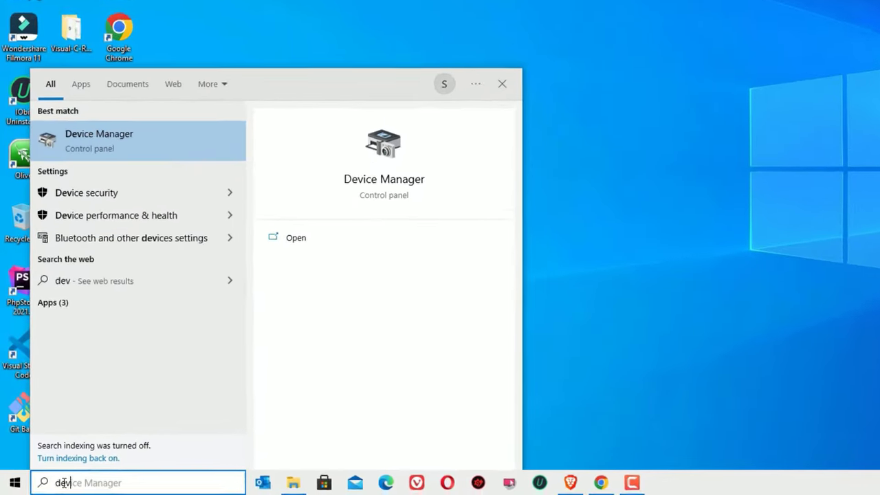
key("Return")
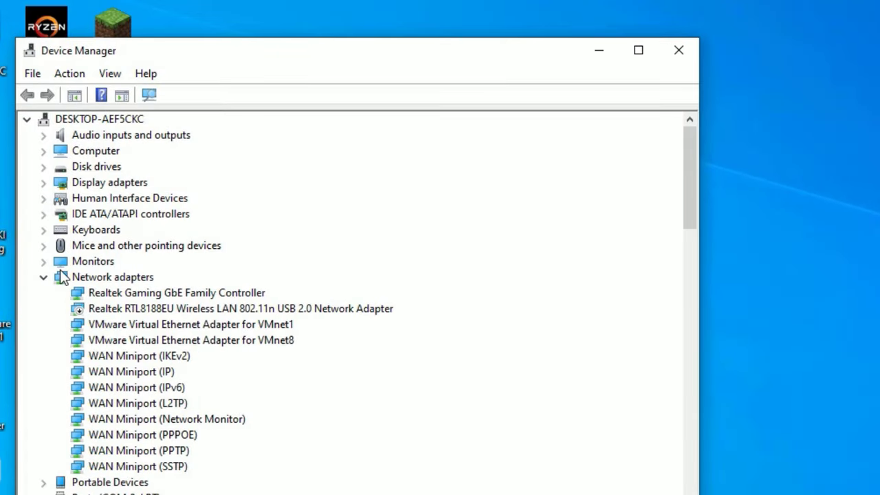
Expand Network adapters and select the Realtek RTL8188EU Wireless LAN 802.11n USB 2.0 adapter.
left_click(51, 245)
left_click(51, 245)
left_click(93, 281)
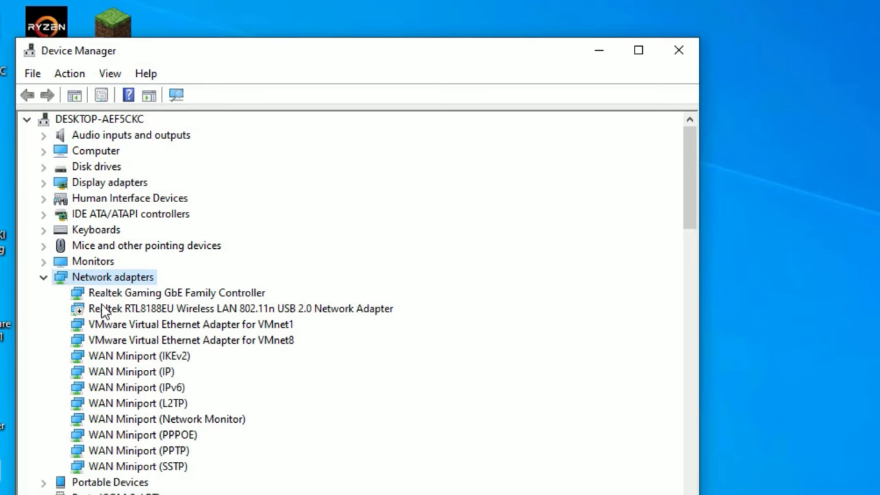
left_click(102, 313)
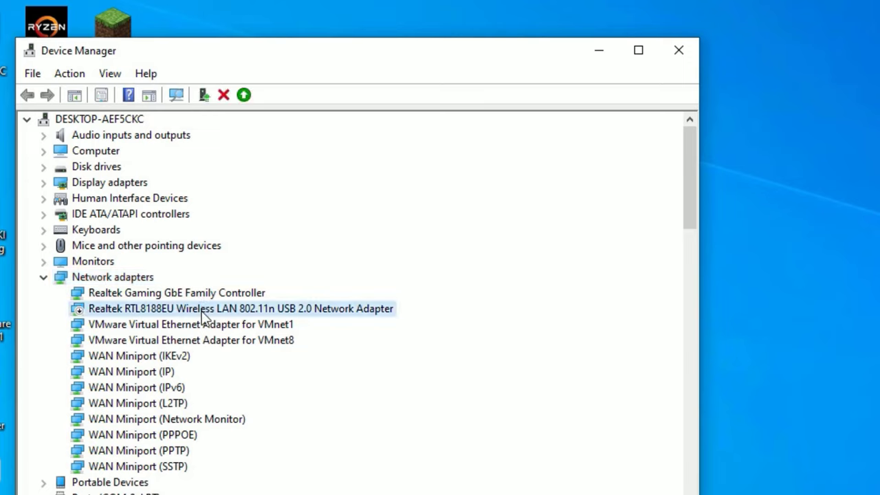
Uninstall the Realtek RTL8188EU adapter, then scan for hardware changes to redetect it.
right_click(103, 312)
left_click(138, 354)
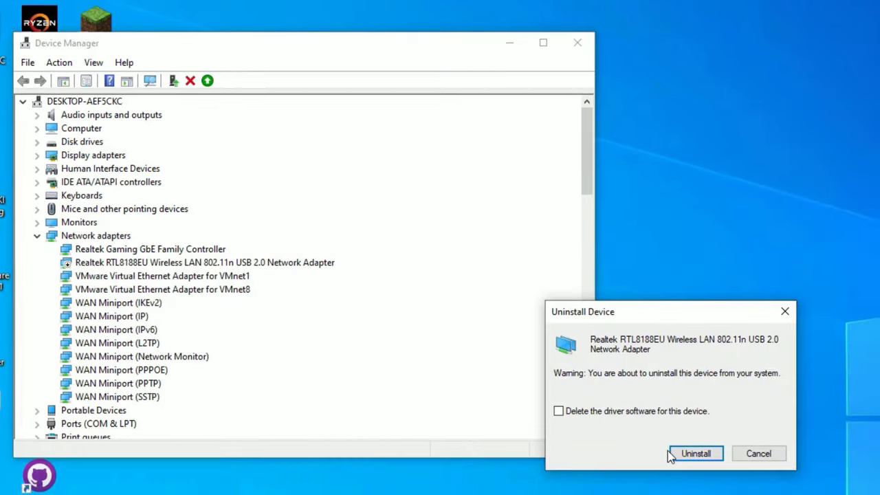
left_click(672, 455)
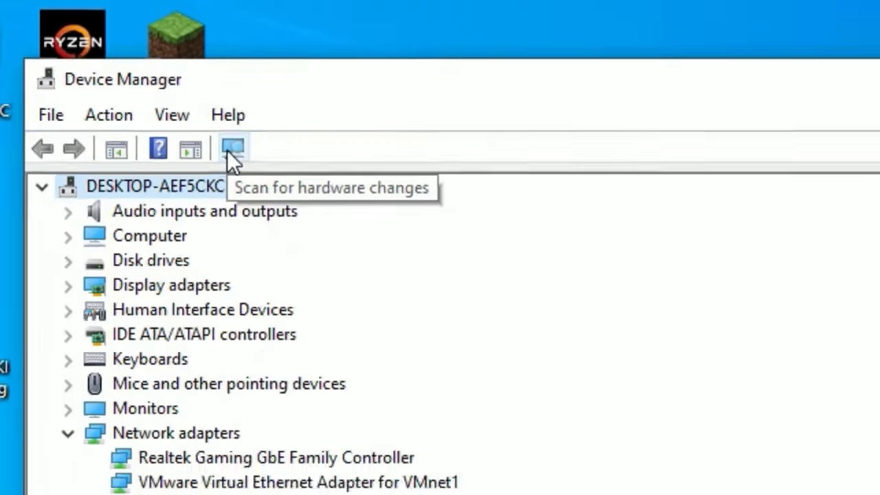
left_click(447, 283)
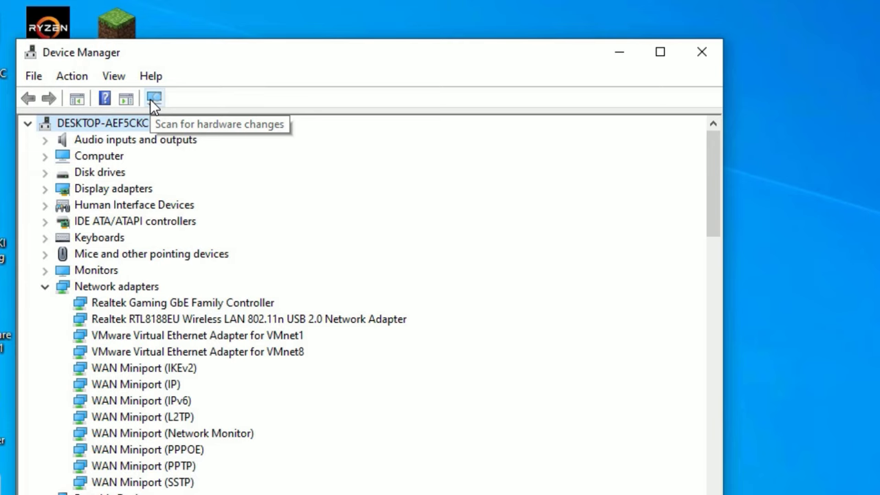
Install the second Realtek RTL8188EU driver model from the local driver list, then close Device Manager.
right_click(98, 318)
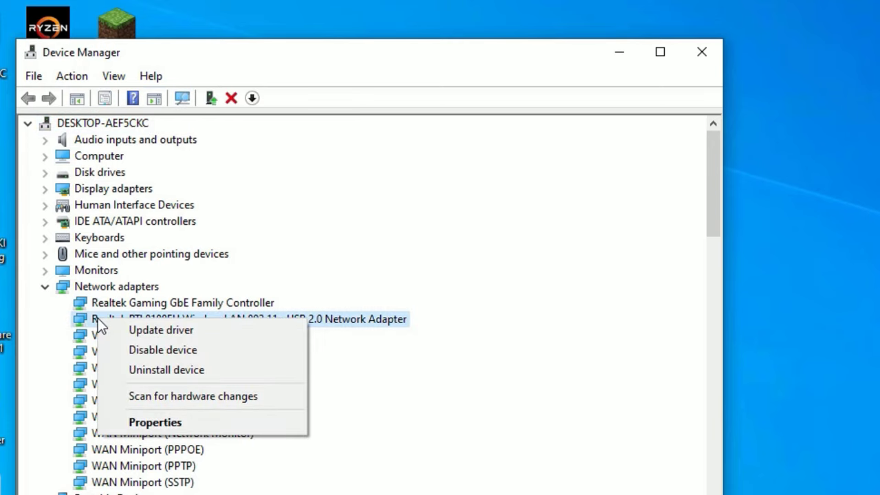
left_click(164, 331)
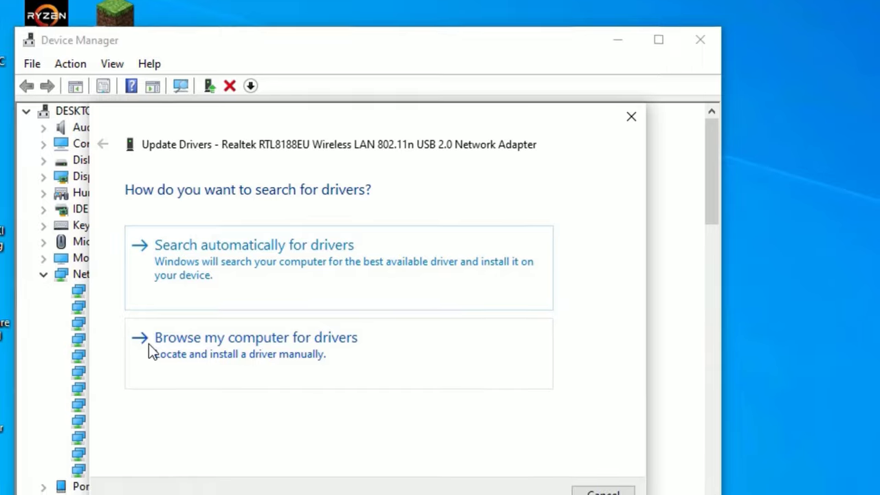
left_click(150, 350)
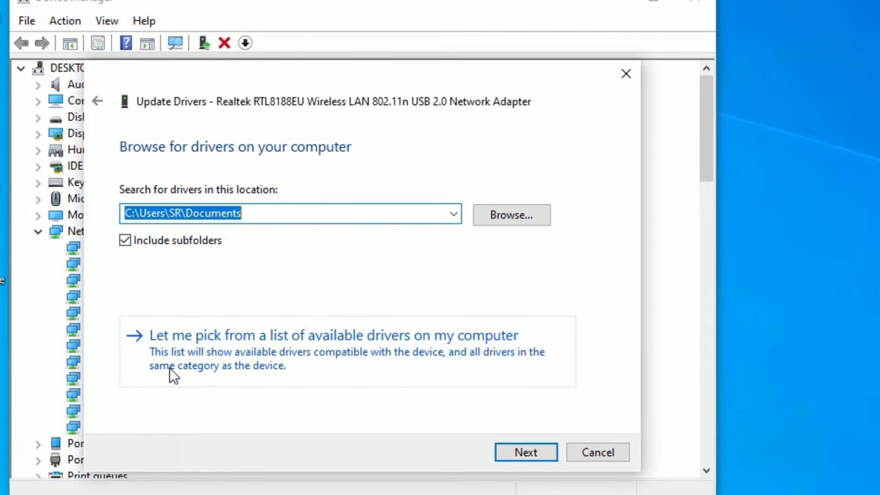
left_click(172, 375)
left_click(187, 318)
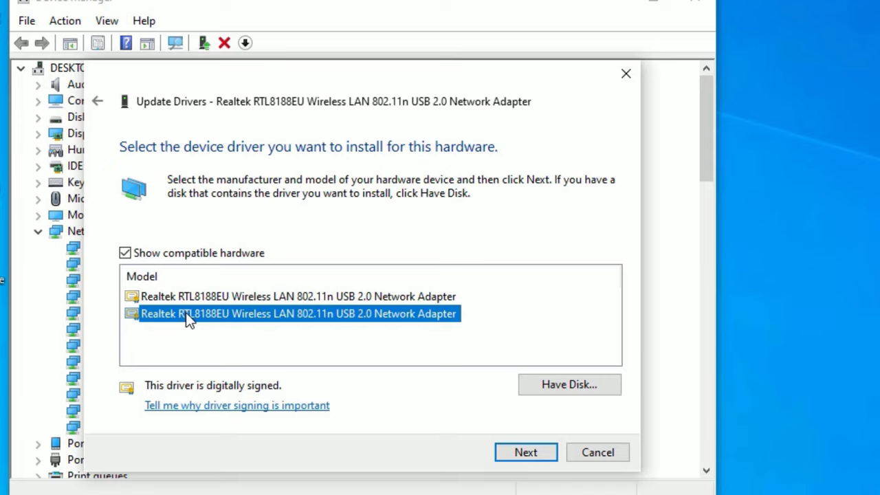
left_click(517, 459)
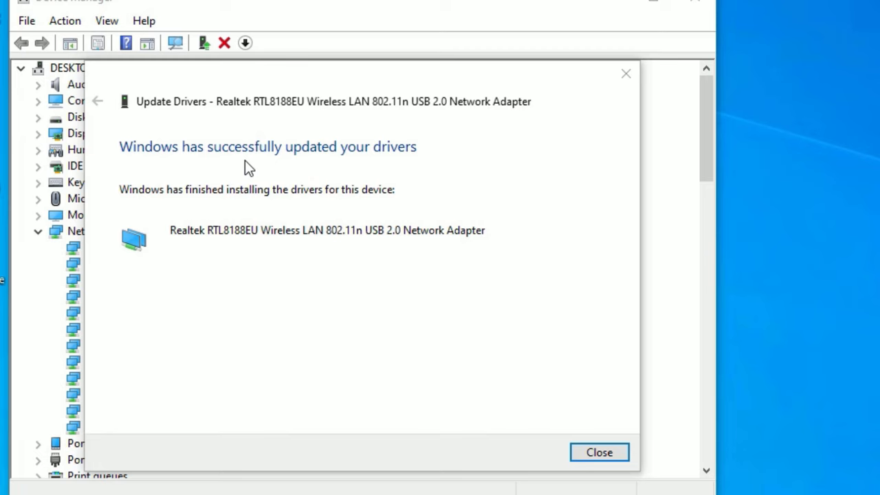
left_click(583, 456)
left_click(697, 6)
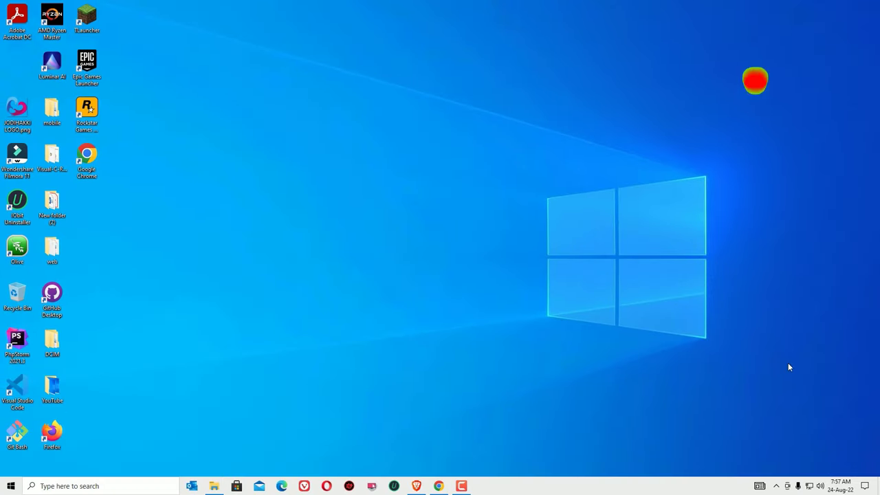
Open Control Panel through a 'con' search, keeping it in Category view.
left_click(810, 486)
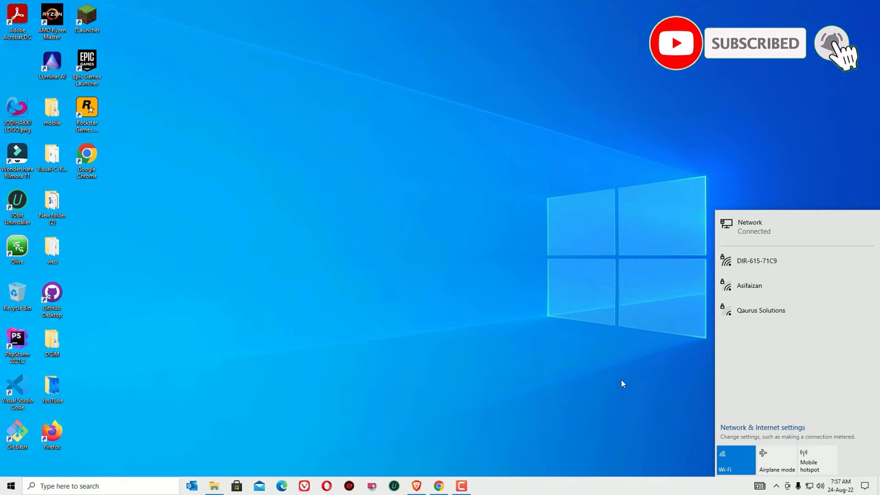
left_click(612, 318)
left_click(125, 488)
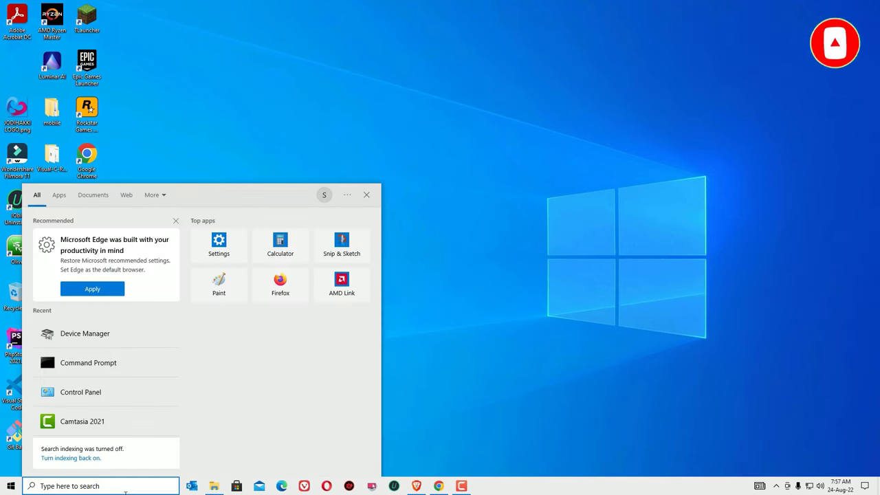
type("con")
left_click(80, 238)
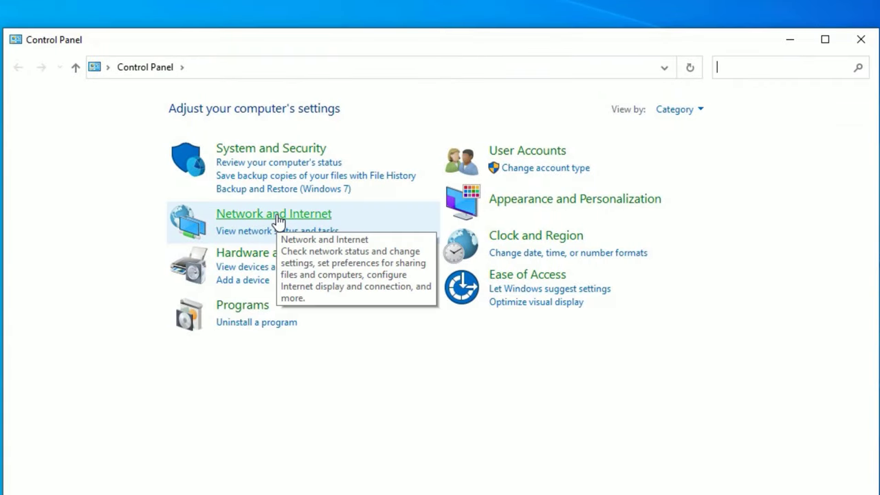
left_click(672, 108)
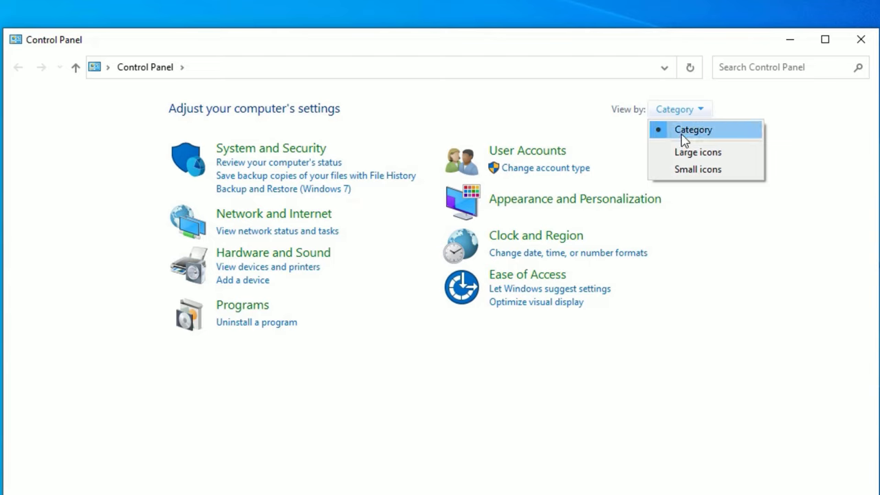
left_click(680, 137)
Go to Network and Internet > Network and Sharing Center > Change adapter settings.
left_click(279, 215)
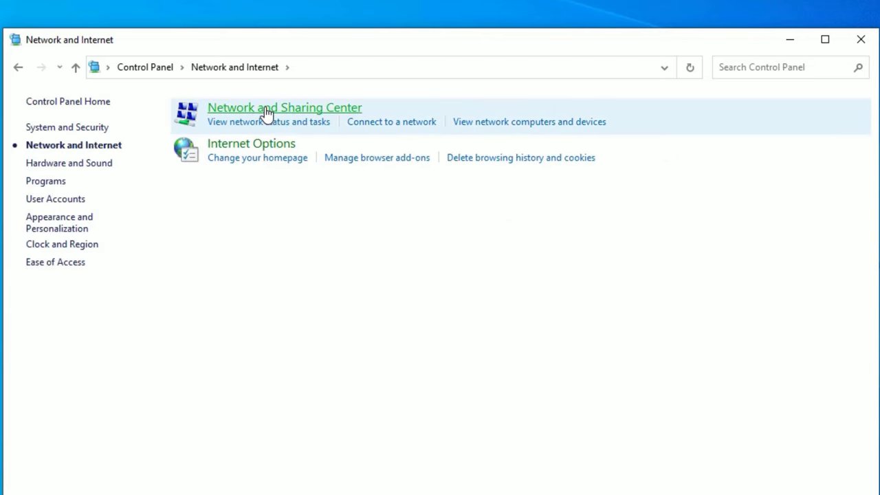
left_click(267, 112)
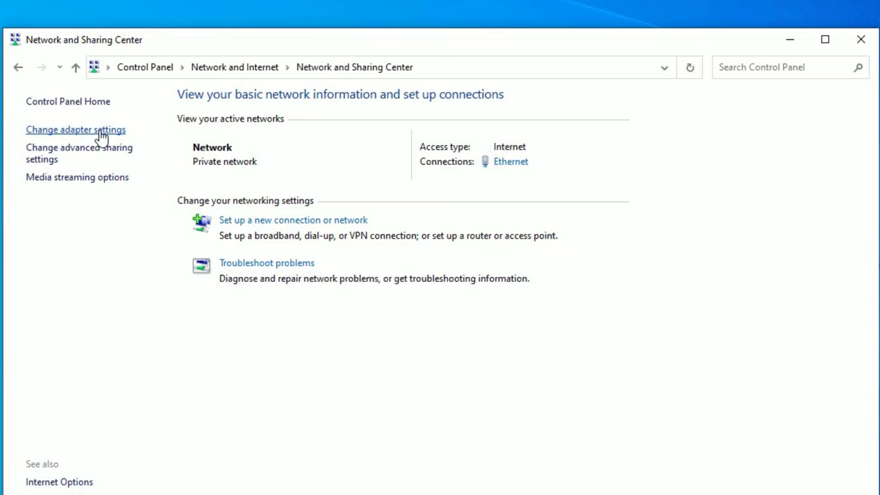
left_click(100, 130)
In the Wi-Fi TCP/IPv4 properties, use DNS servers 1.1.1.1 and 1.0.0.1, confirming both dialogs.
right_click(732, 156)
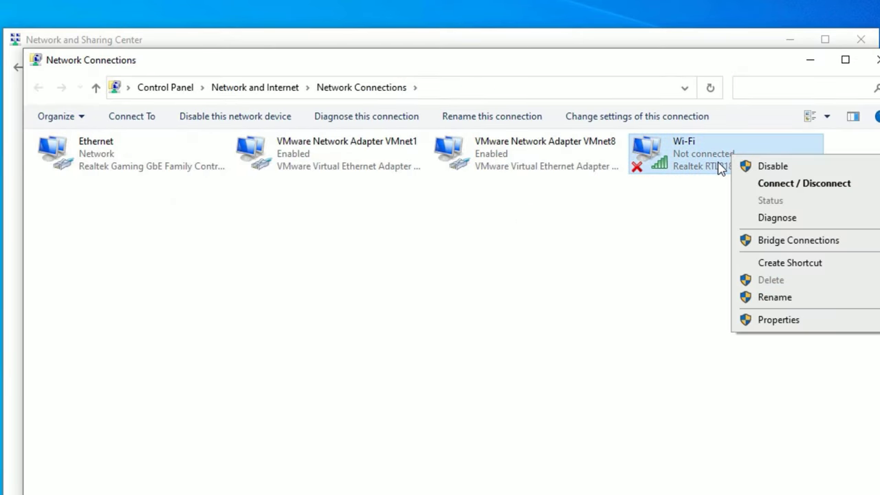
left_click(771, 320)
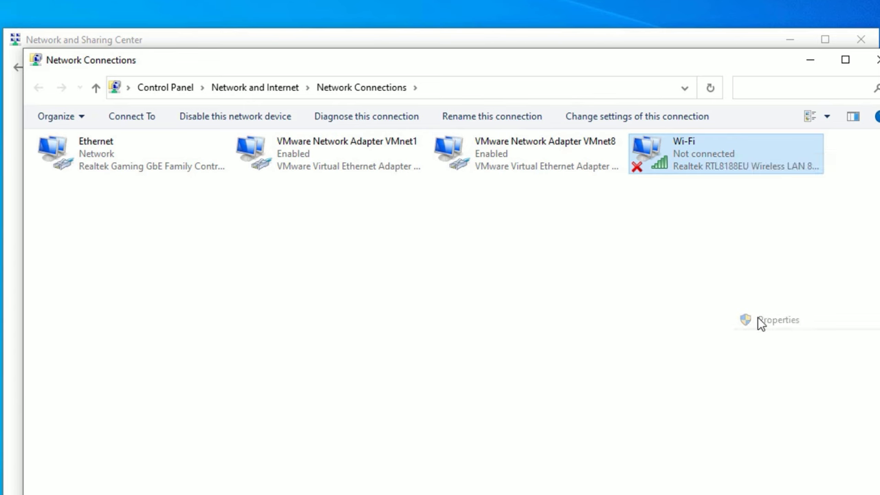
left_click(126, 311)
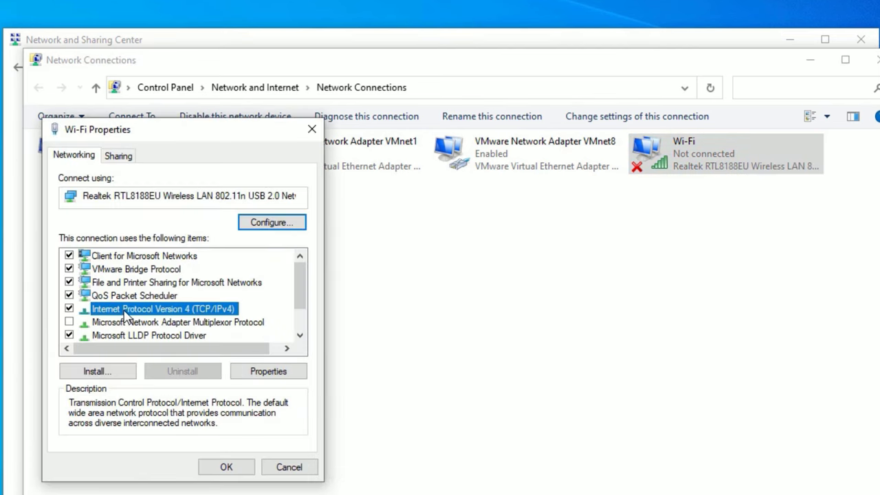
left_click(261, 377)
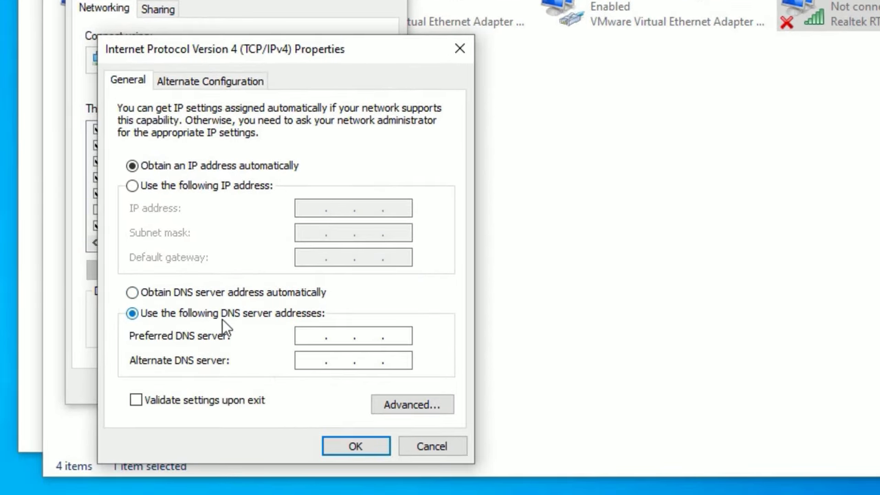
type("1.1.1.1")
key("Tab")
type("1.0.0.1")
left_click(337, 448)
left_click(288, 440)
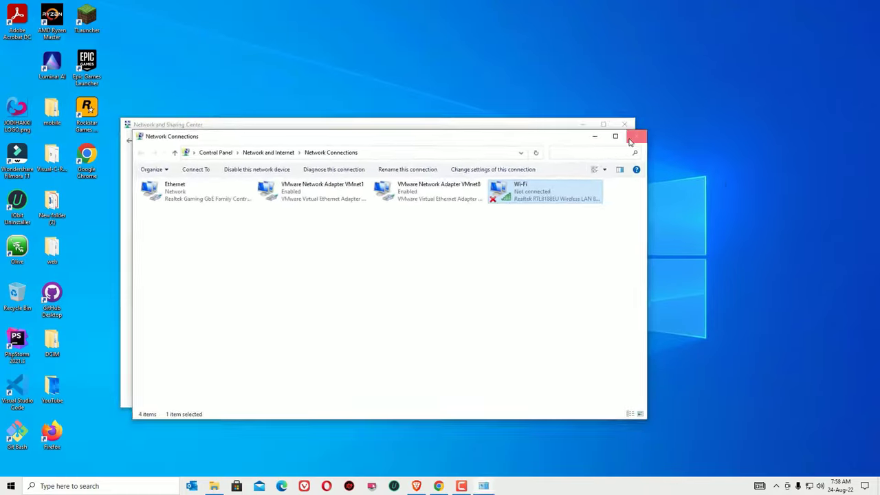
Close the Network Connections window and glance at the available networks list.
left_click(635, 135)
left_click(812, 484)
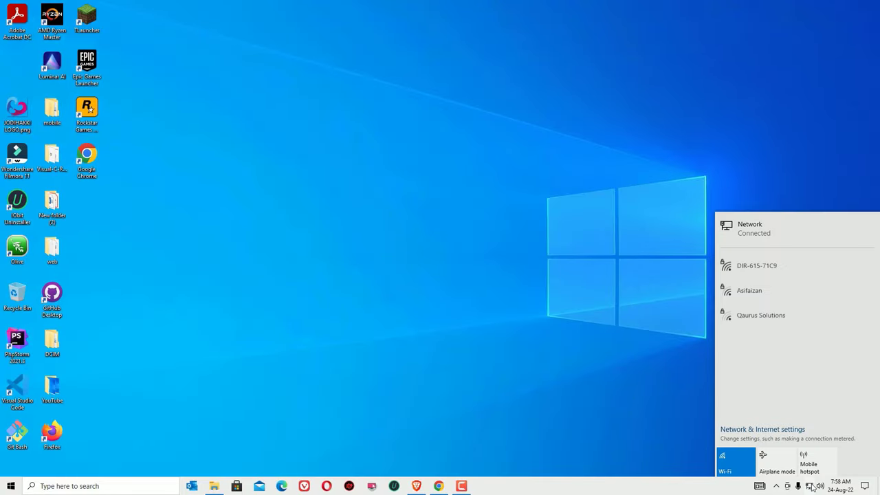
left_click(522, 311)
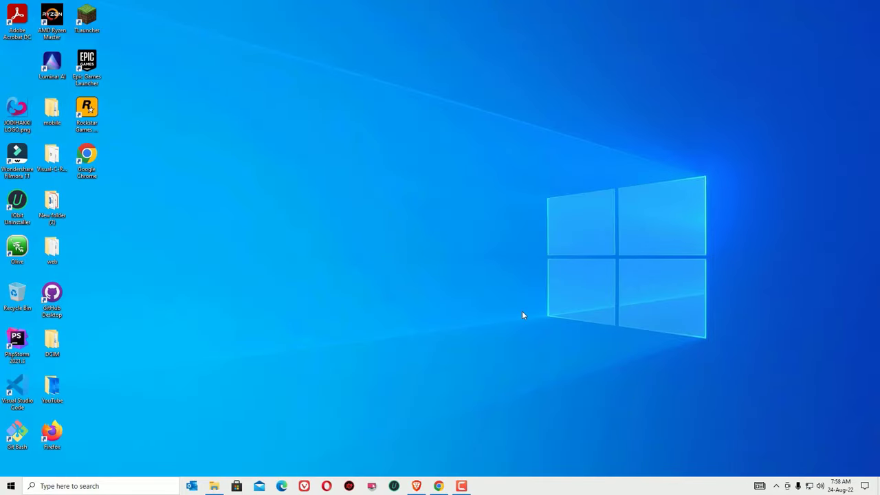
Open Settings via a 'setting' search and scroll Network & Internet to Advanced network settings.
left_click(146, 490)
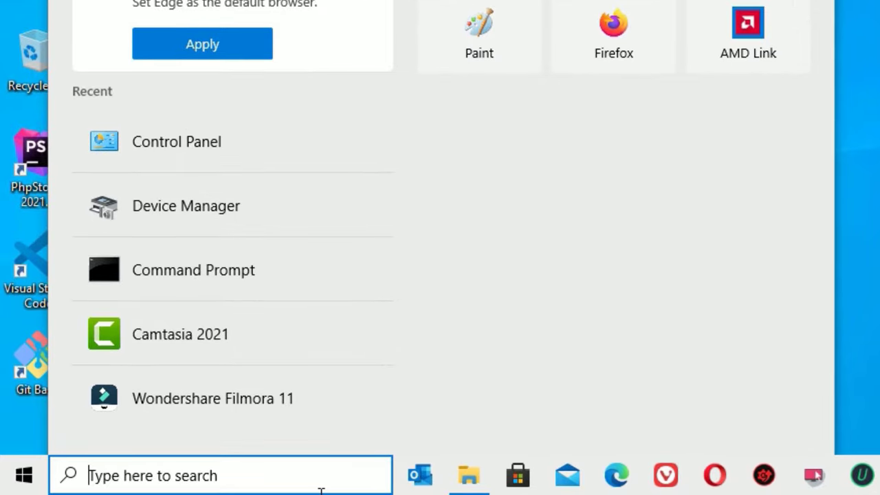
type("setting")
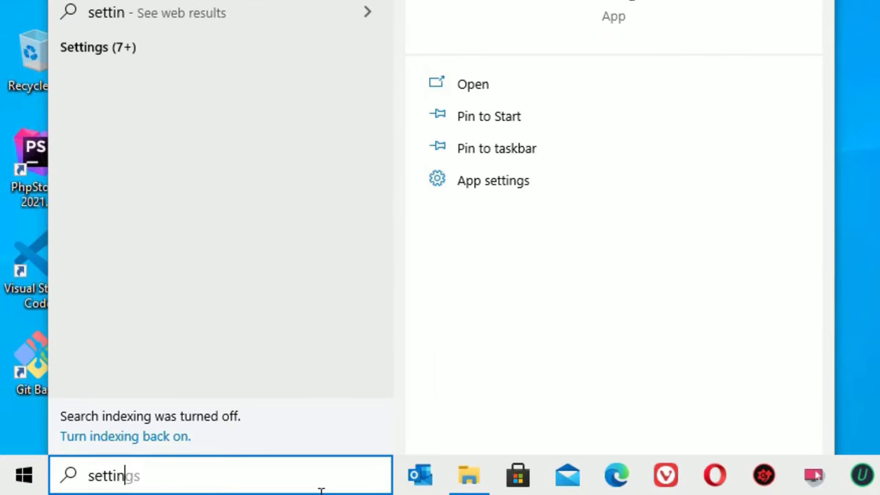
key("Escape")
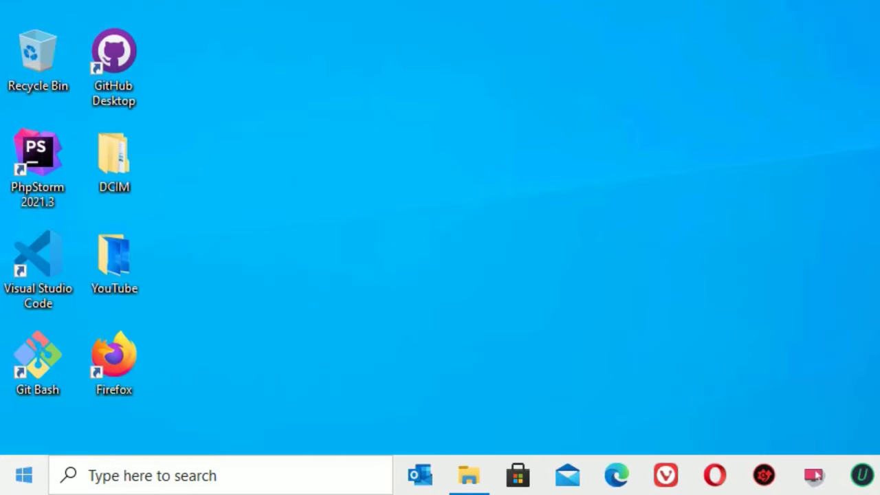
right_click(24, 475)
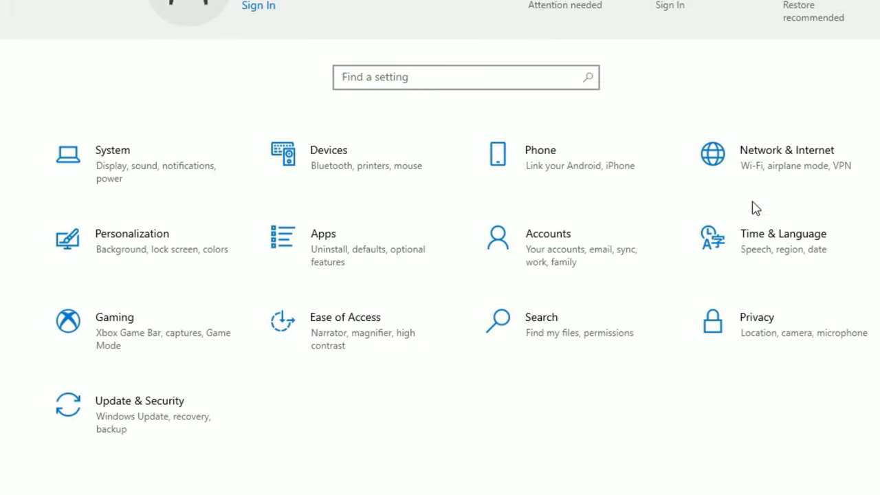
left_click(824, 169)
scroll(361, 461, "down", 2)
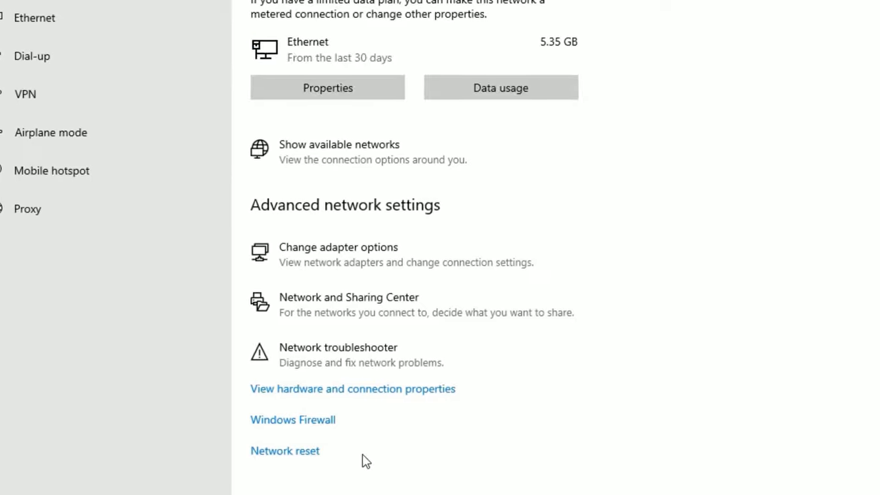
Run Network reset and confirm it, dismissing the five-minute shutdown notice and closing Settings.
left_click(286, 453)
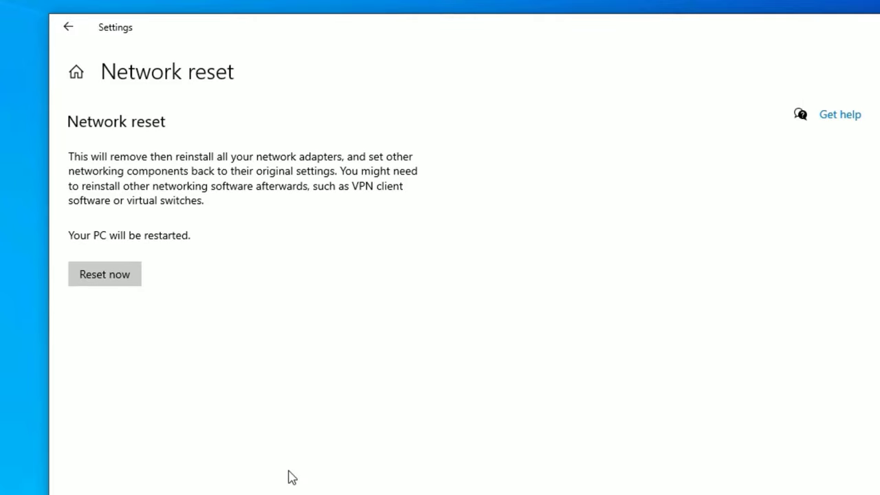
left_click(101, 282)
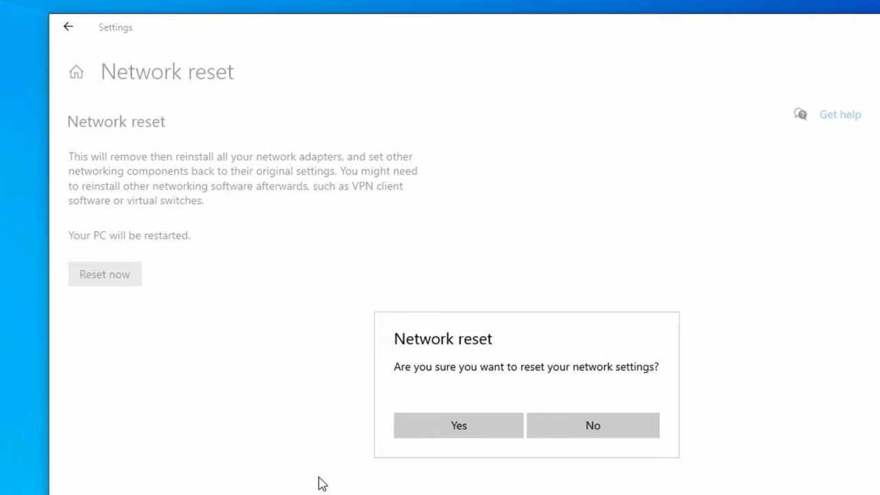
left_click(411, 432)
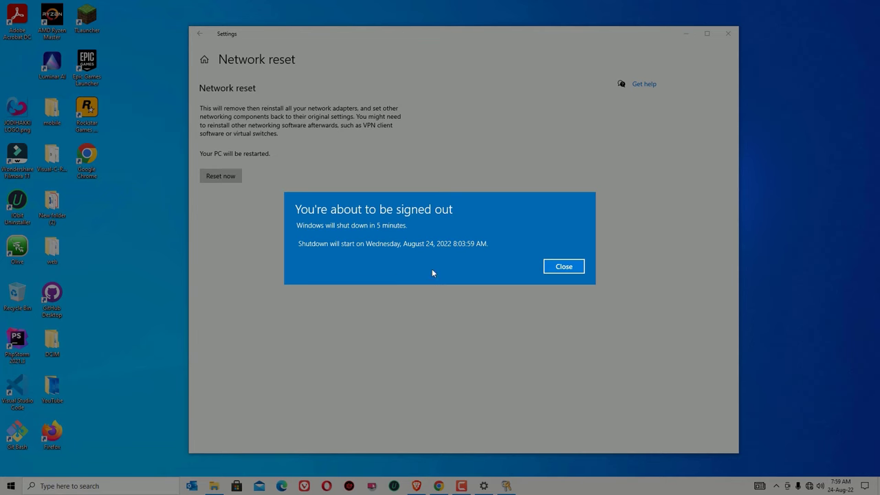
left_click(577, 267)
left_click(728, 33)
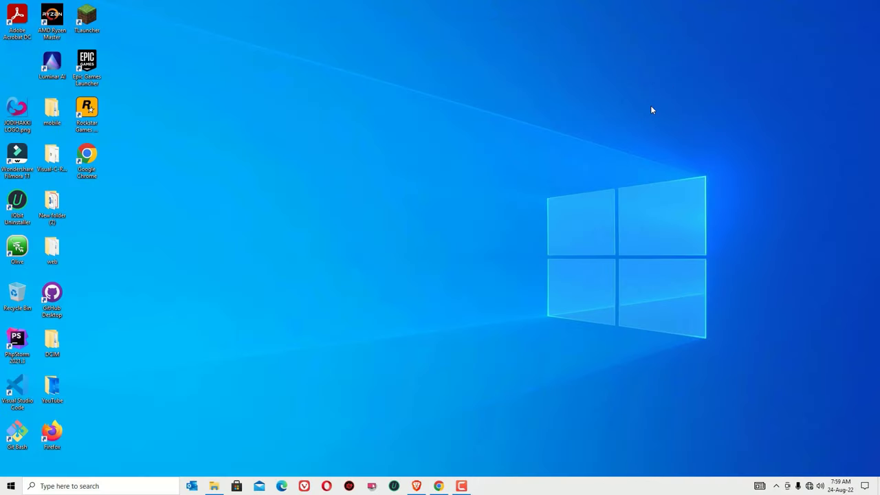